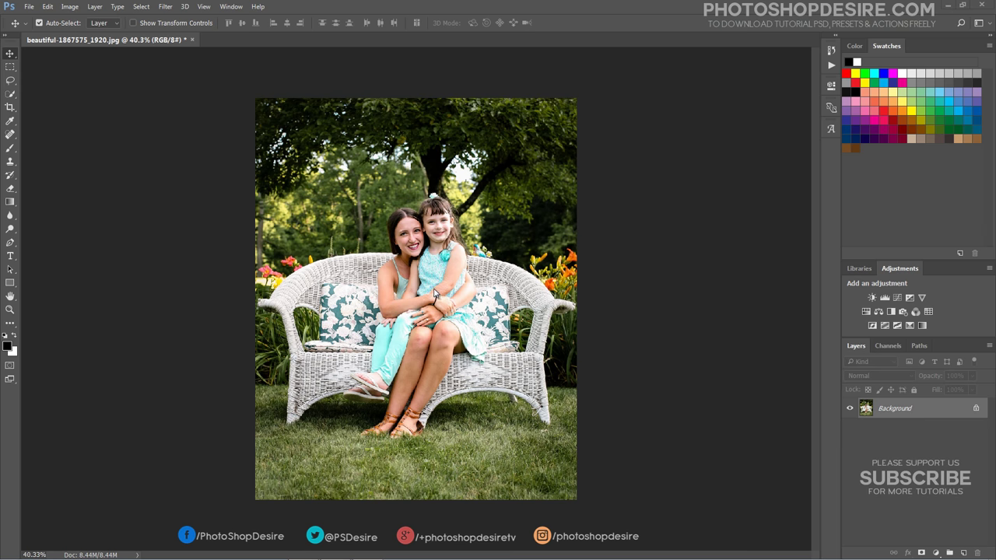
Duplicate the Background layer as 'Background copy'.
click(94, 6)
click(146, 48)
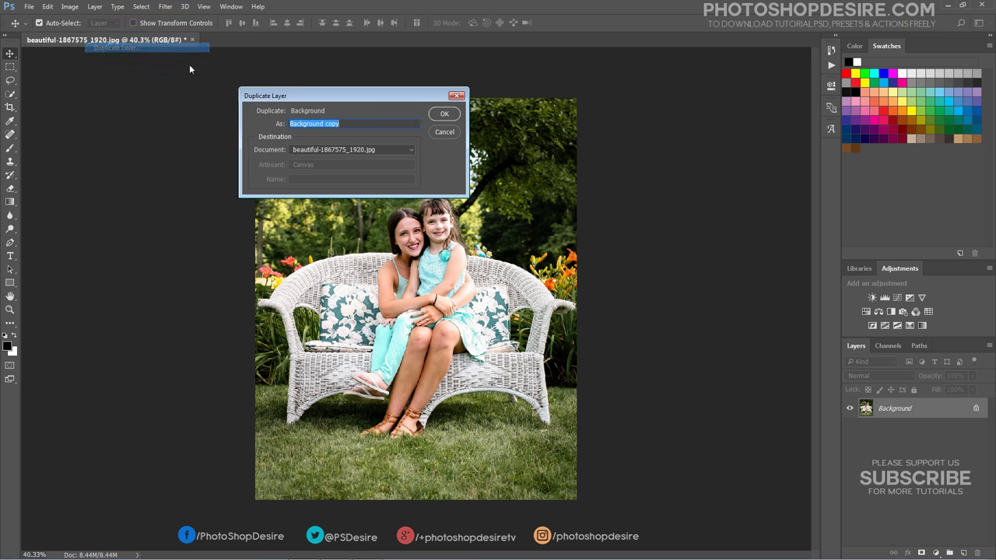
click(444, 114)
Convert the Background copy layer into a smart object.
click(94, 7)
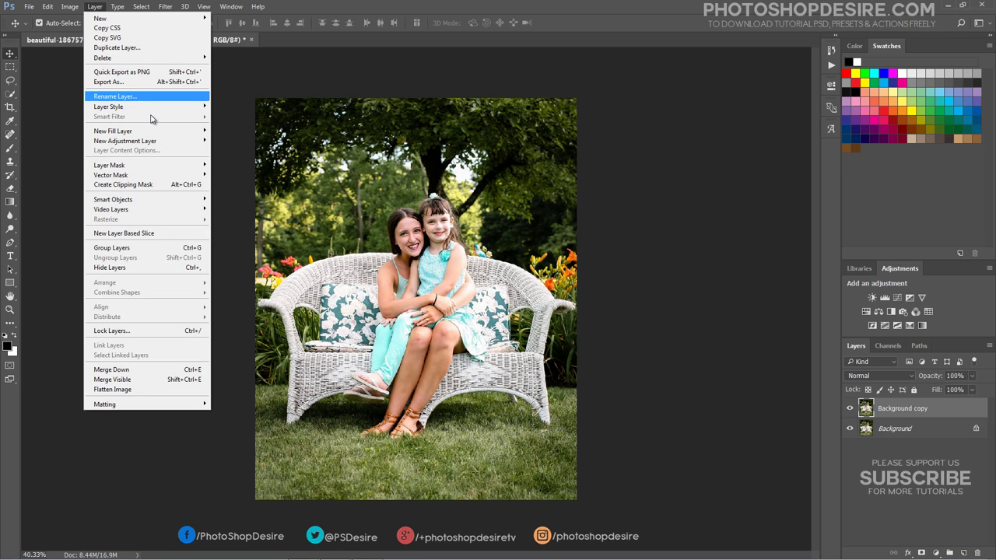
mouse_move(182, 204)
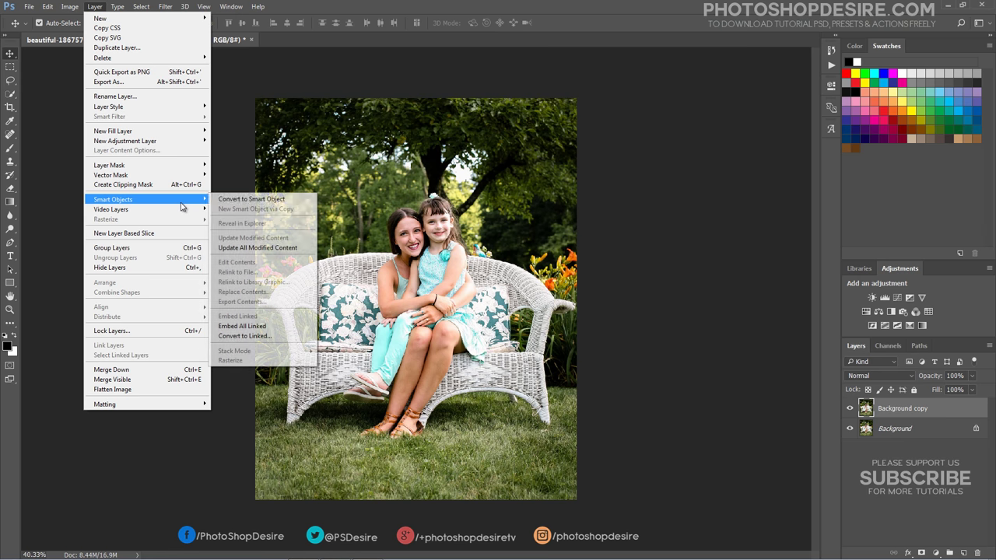
click(300, 201)
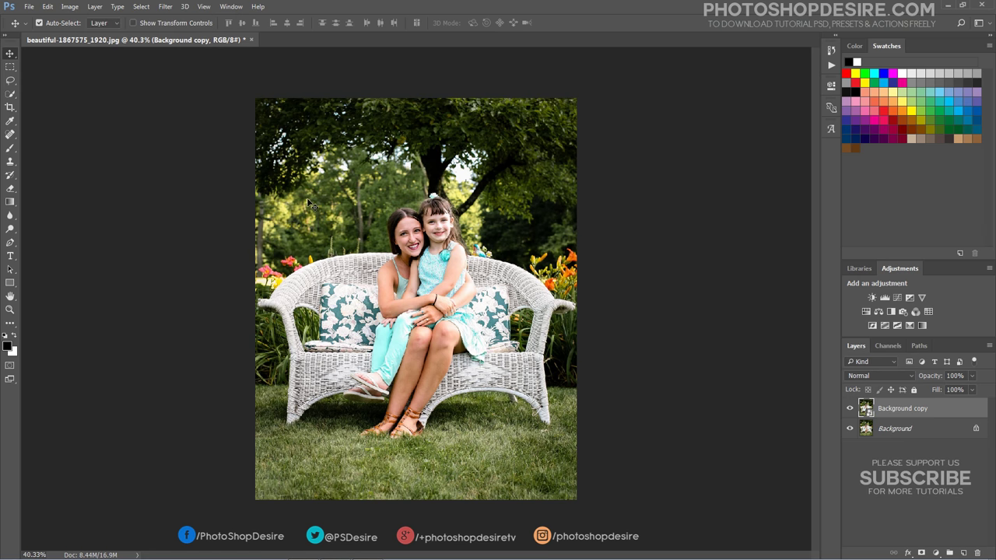
click(165, 7)
Apply the Camera Raw Filter in Before/After view, cooling Temperature to -13 and raising Exposure to +0.50.
click(242, 69)
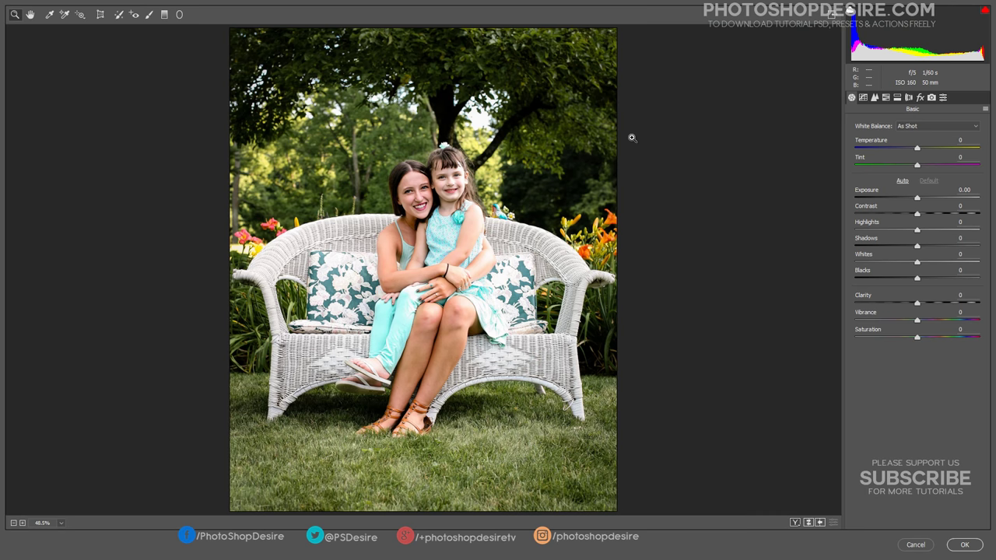
click(794, 523)
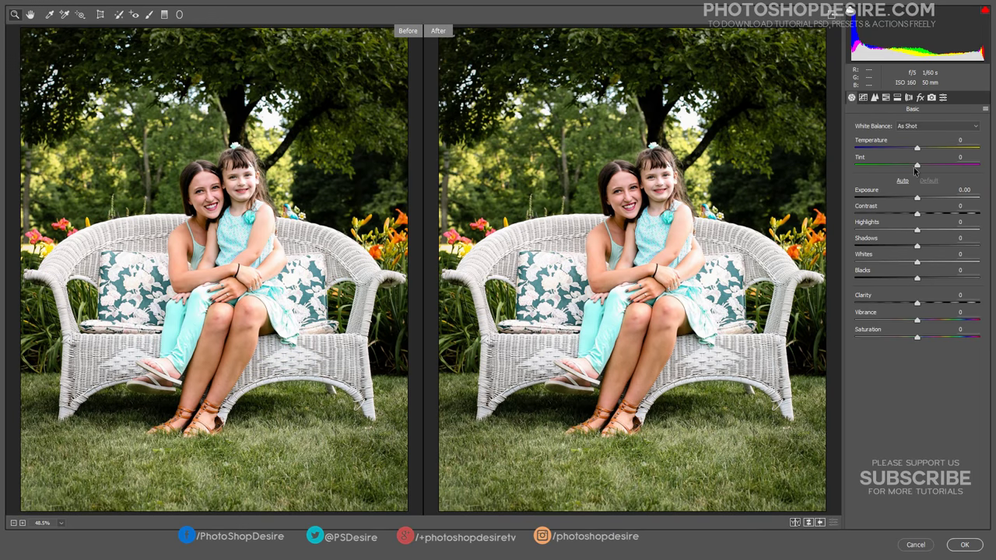
drag(919, 152, 901, 168)
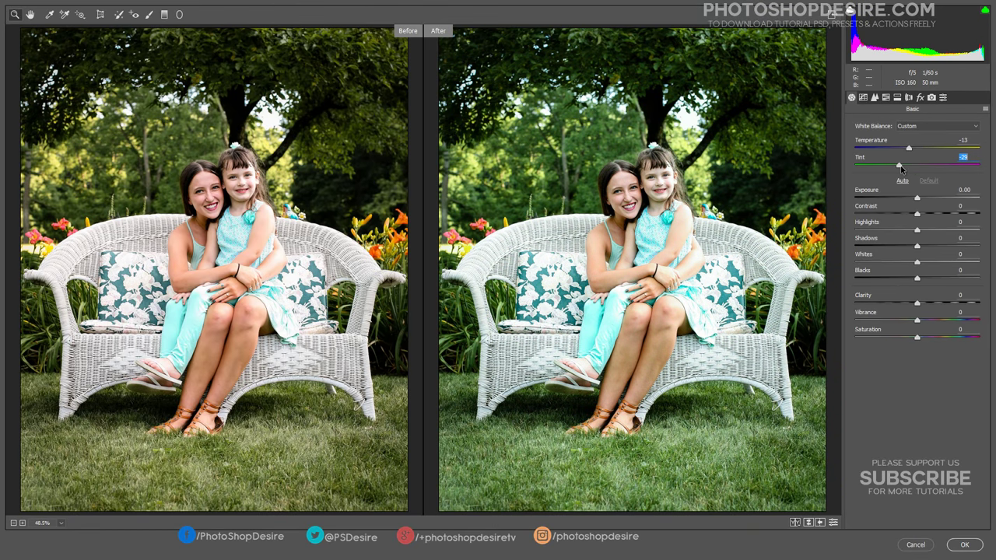
drag(900, 168, 922, 217)
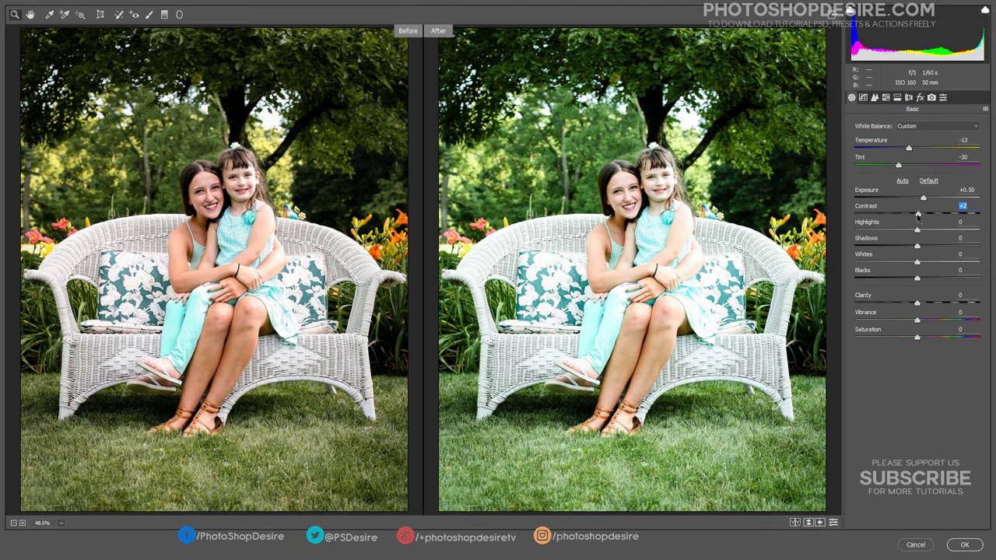
Set Shadows to +42 and Blacks to -36, and add Clarity +15 and Vibrance +11.
drag(917, 230, 897, 280)
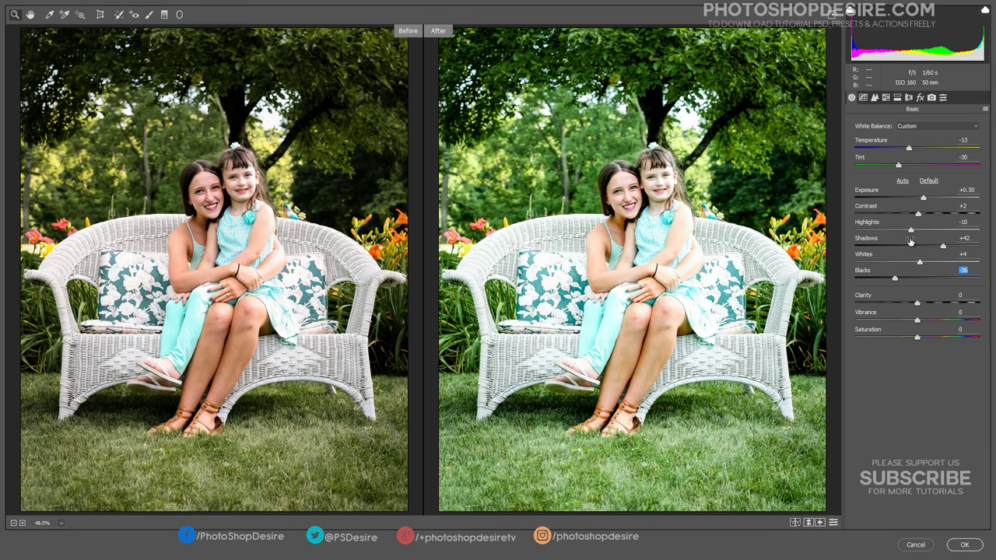
click(921, 304)
drag(921, 307, 927, 308)
drag(916, 321, 921, 339)
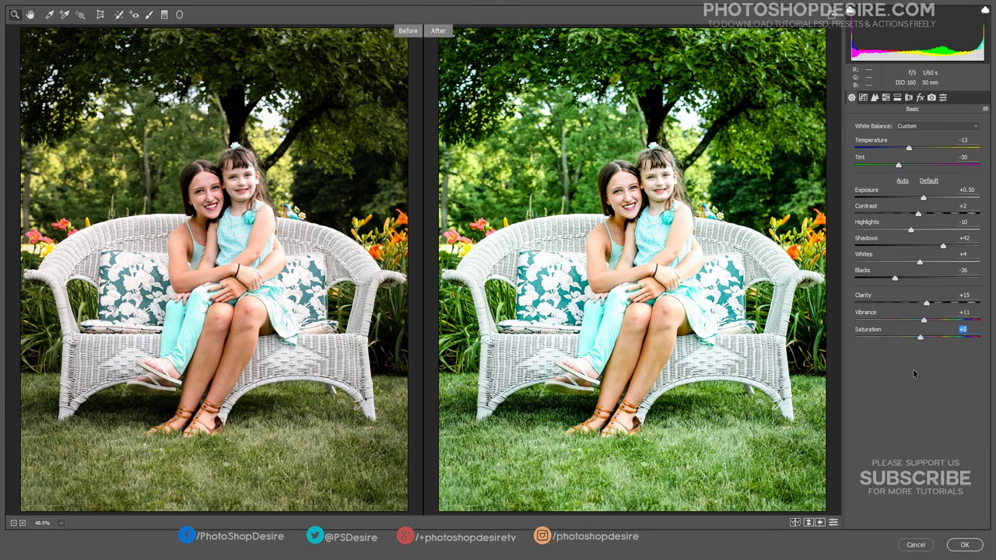
Add three points to the Point tone curve and lift the black point to output 38.
click(862, 99)
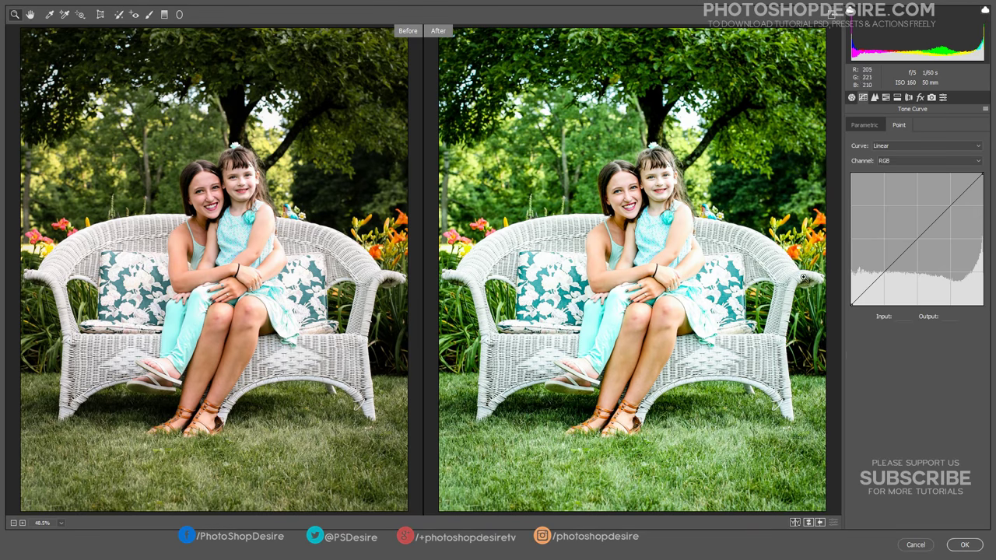
click(885, 270)
click(917, 239)
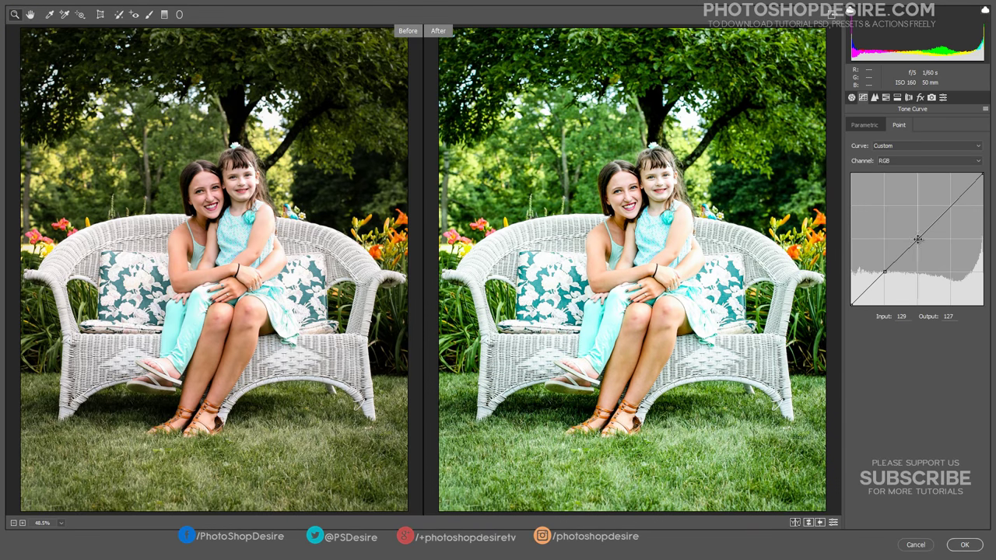
click(951, 206)
drag(852, 305, 845, 286)
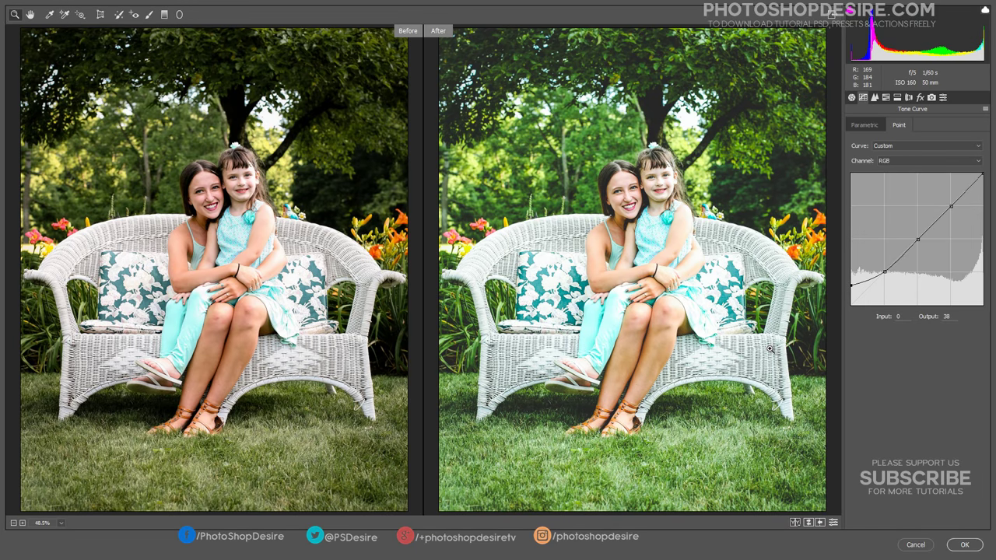
click(873, 98)
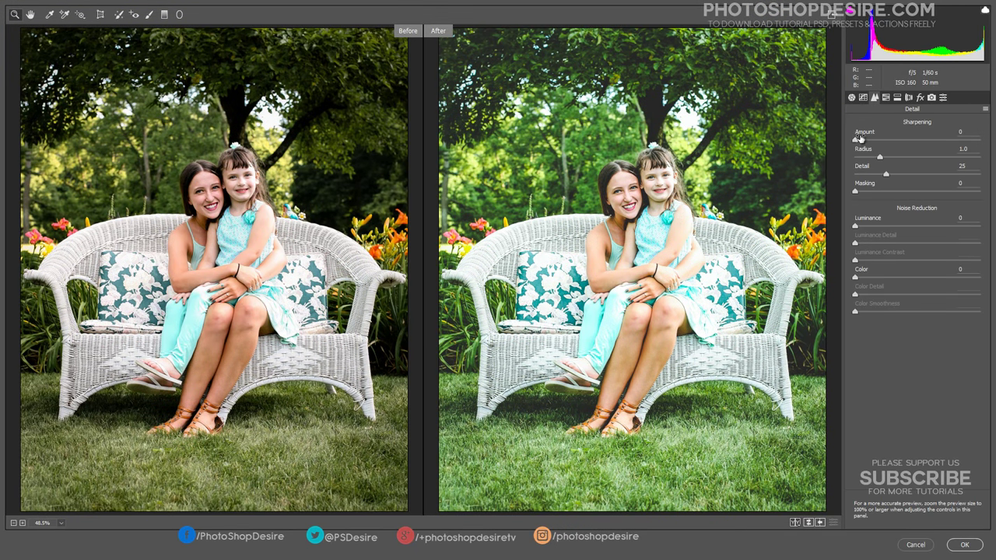
Set sharpening Amount 50 and Detail 50, with Luminance noise reduction 45 and Color 25.
drag(855, 140, 891, 142)
drag(898, 142, 893, 142)
drag(886, 174, 919, 177)
drag(855, 226, 904, 232)
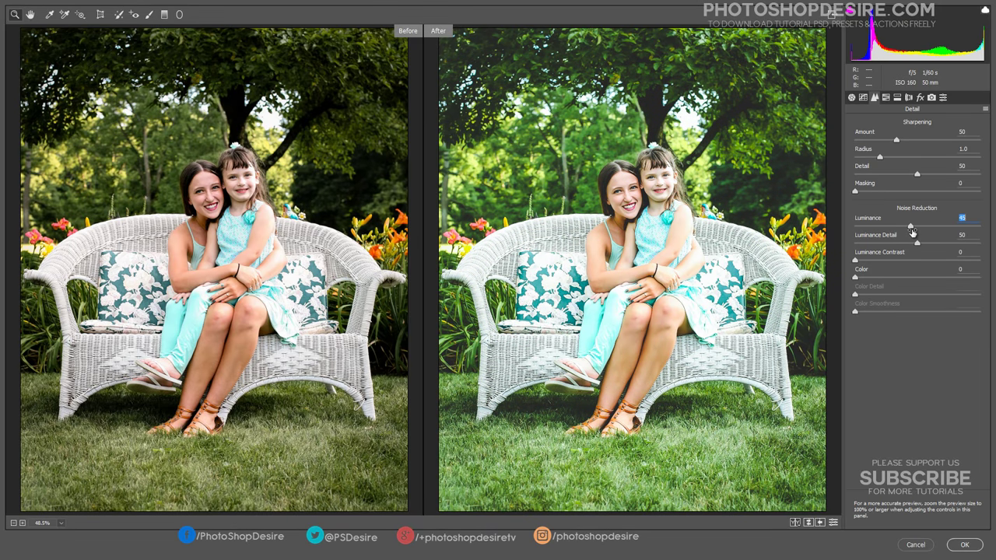
drag(855, 280, 893, 278)
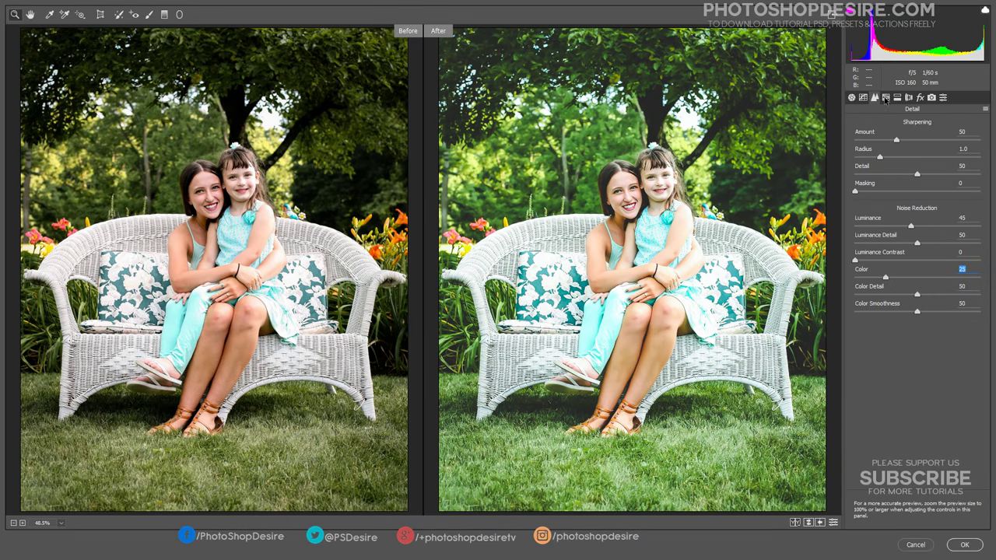
click(885, 97)
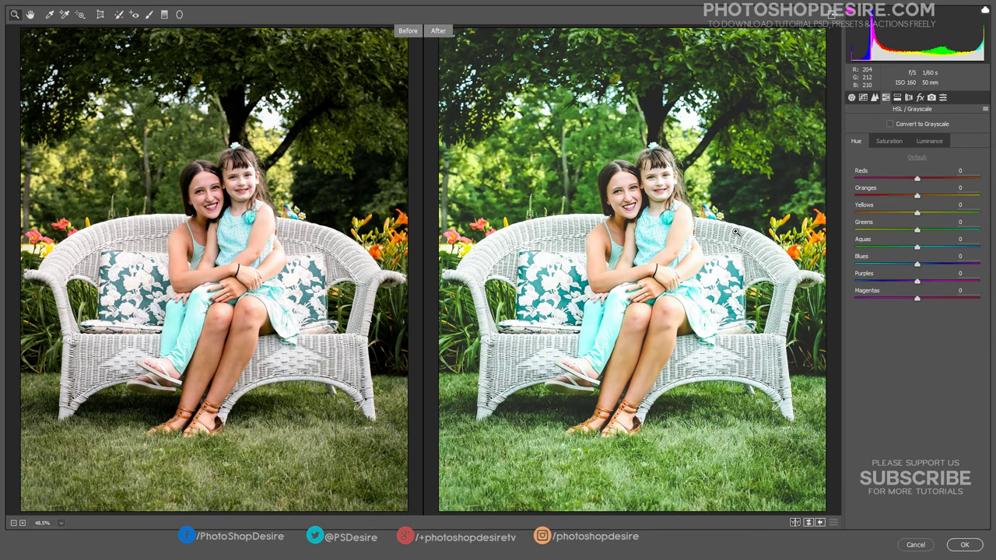
Shift hues to Reds -49, Greens +71, Blues +75, Yellows and Purples -100, and Magentas +100.
drag(917, 178, 854, 212)
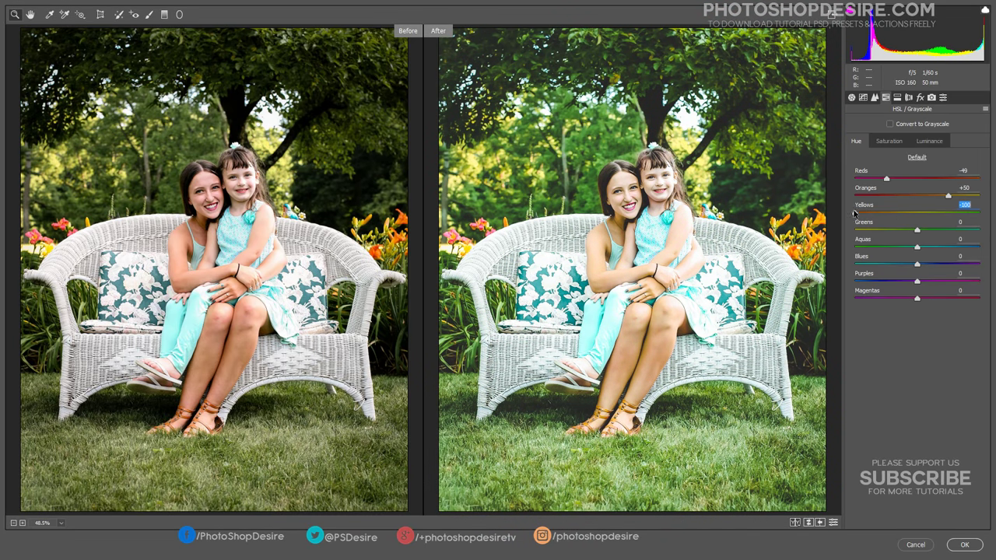
drag(917, 231, 853, 277)
click(918, 265)
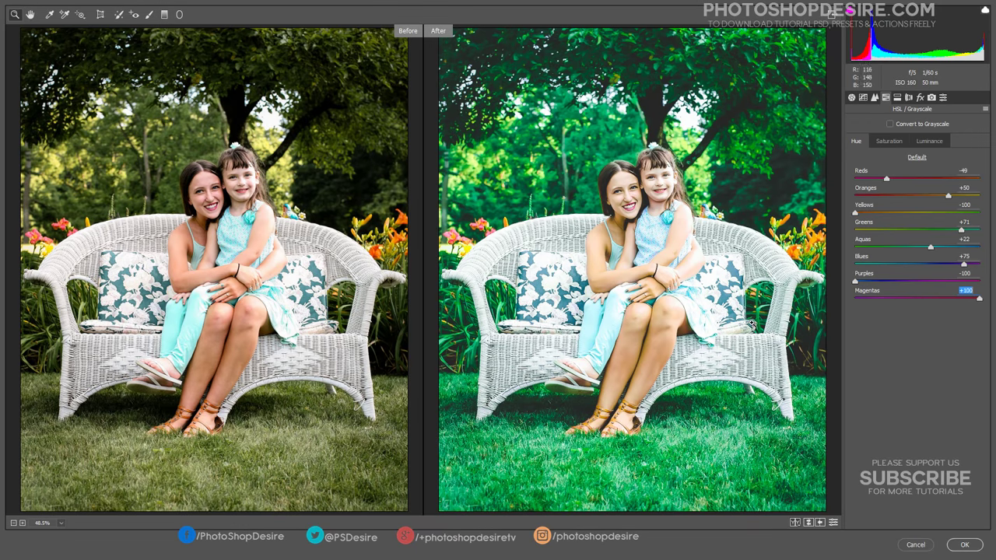
click(889, 141)
Raise saturation to Reds +72 and Blues +13, then set luminance to Reds -18, Oranges +33, Yellows +27 and Greens -16.
drag(917, 181, 945, 247)
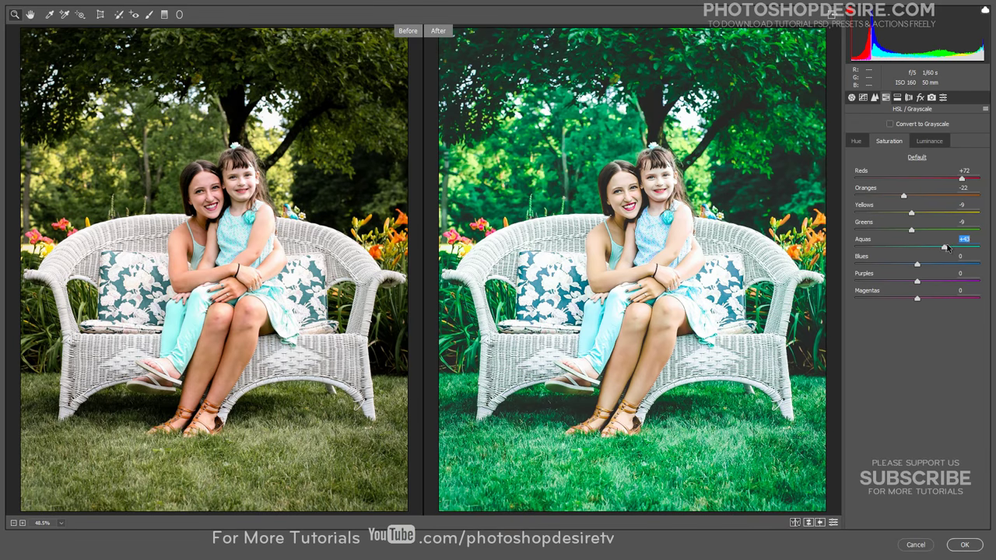
drag(918, 268, 952, 301)
click(929, 141)
drag(918, 180, 926, 247)
click(917, 247)
click(916, 266)
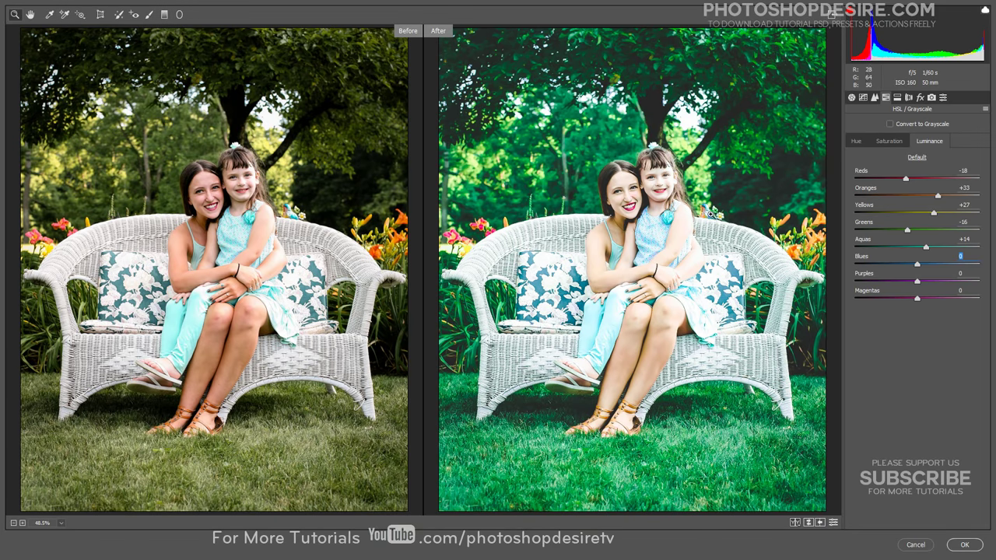
Split-tone the highlights at Hue 41, Saturation 25 and the shadows at Hue 225, Saturation 18.
click(897, 98)
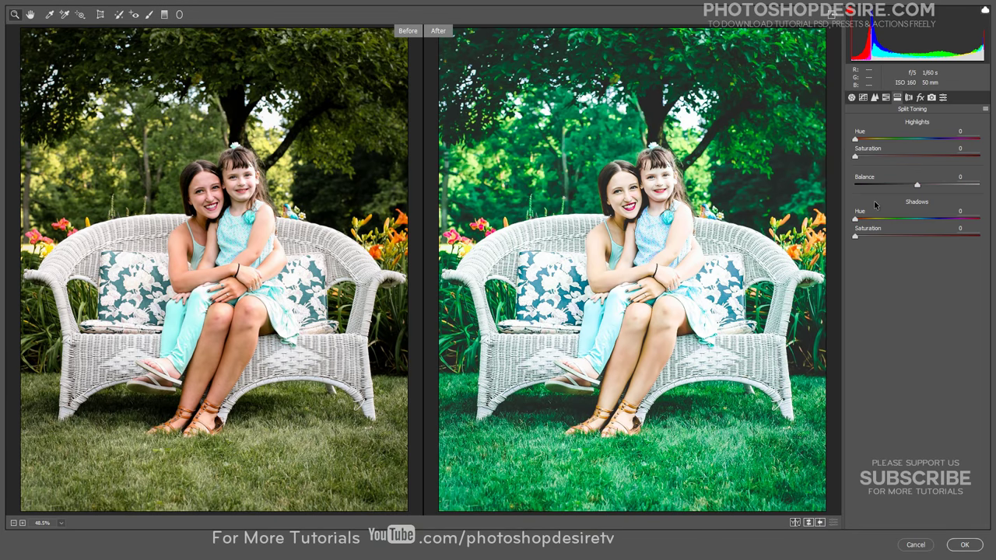
click(879, 157)
click(873, 237)
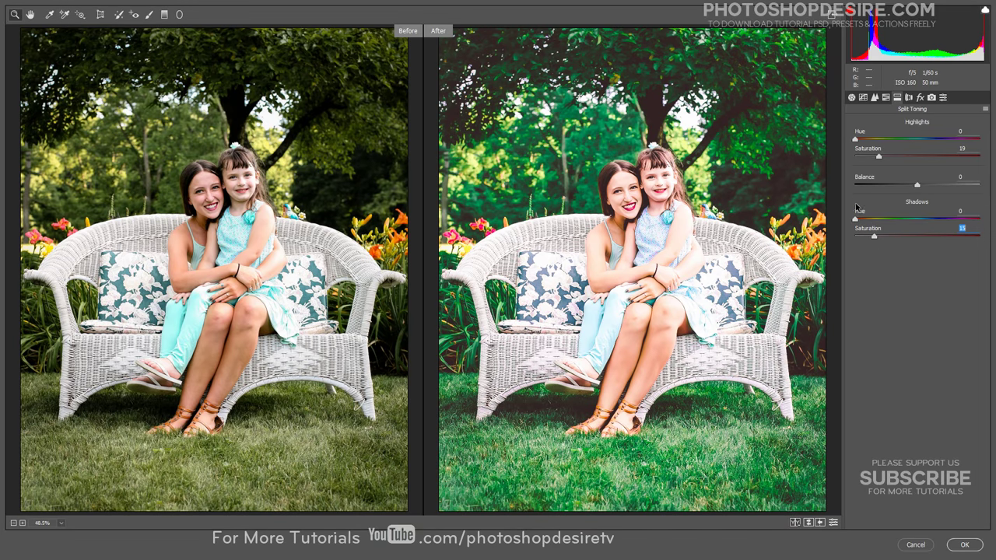
drag(853, 141, 867, 144)
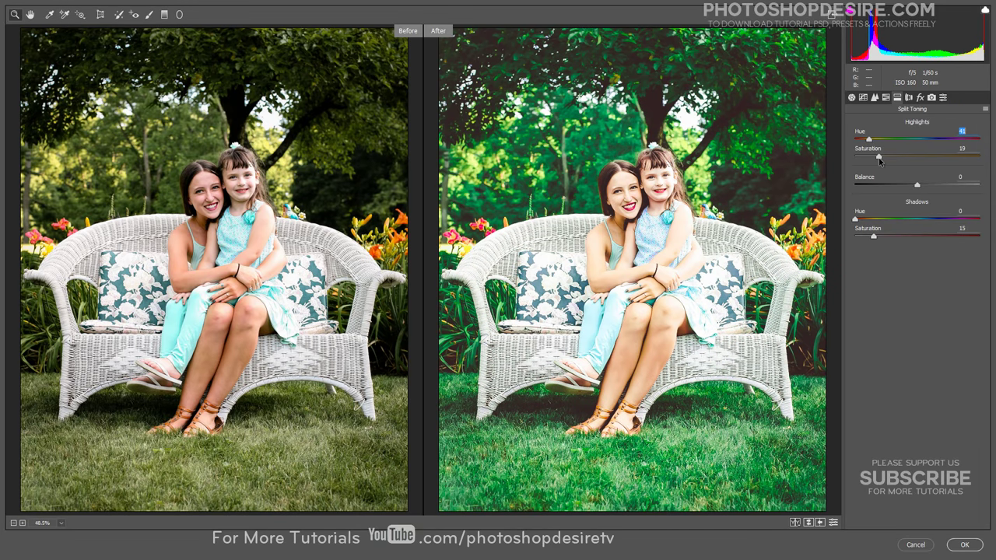
drag(880, 159, 882, 159)
drag(892, 159, 887, 159)
drag(856, 221, 935, 229)
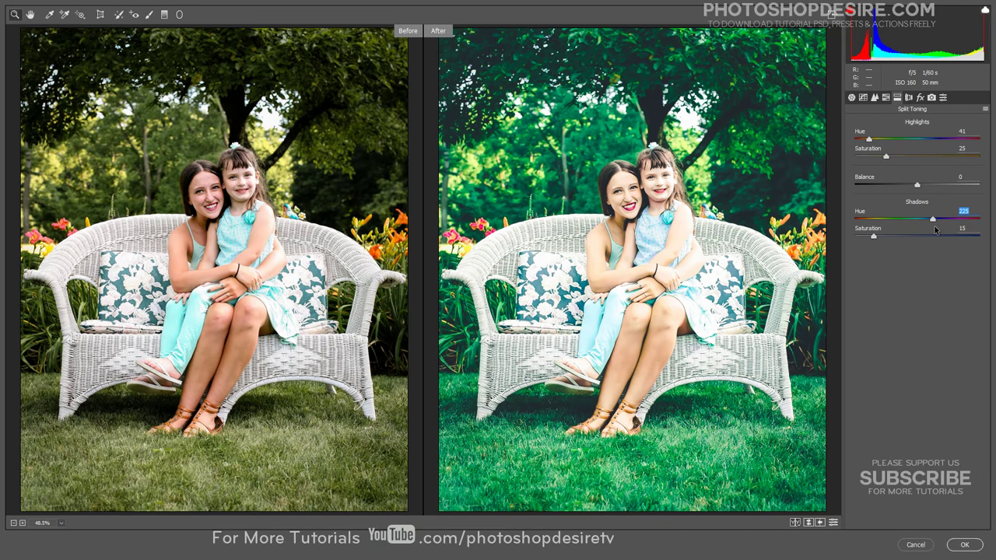
drag(873, 237, 879, 238)
Set the post-crop vignette to Amount -35, Midpoint 50, Roundness +15 and Feather 70.
click(908, 98)
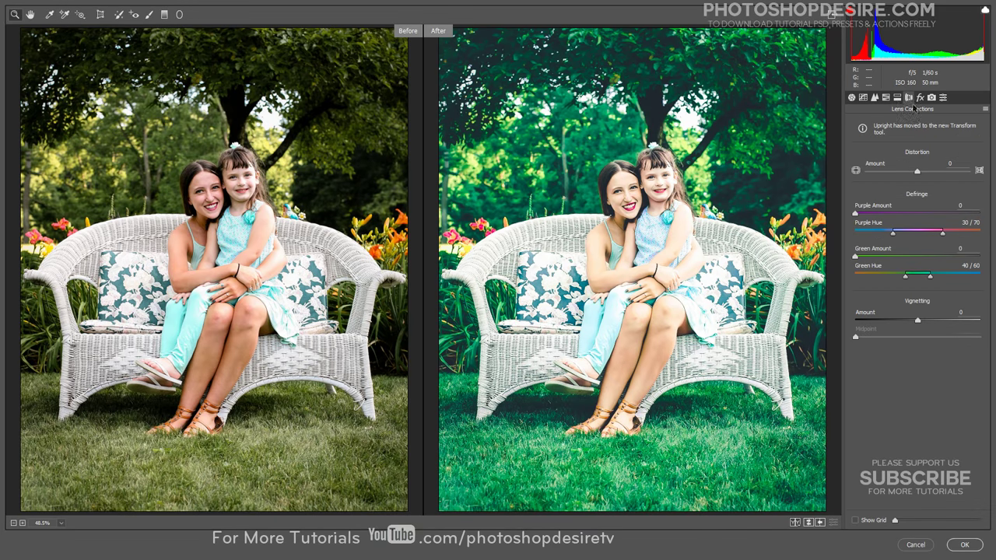
click(920, 97)
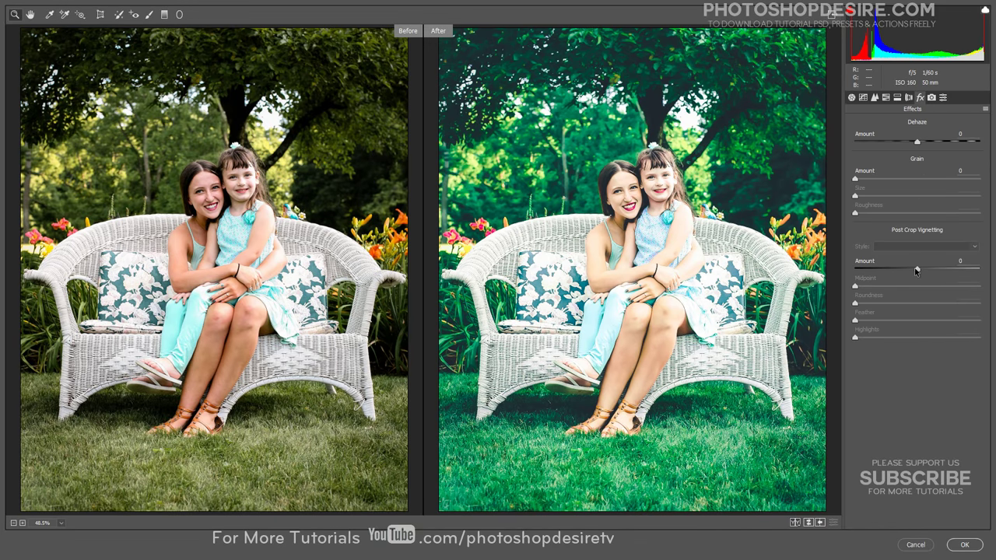
drag(916, 270, 894, 270)
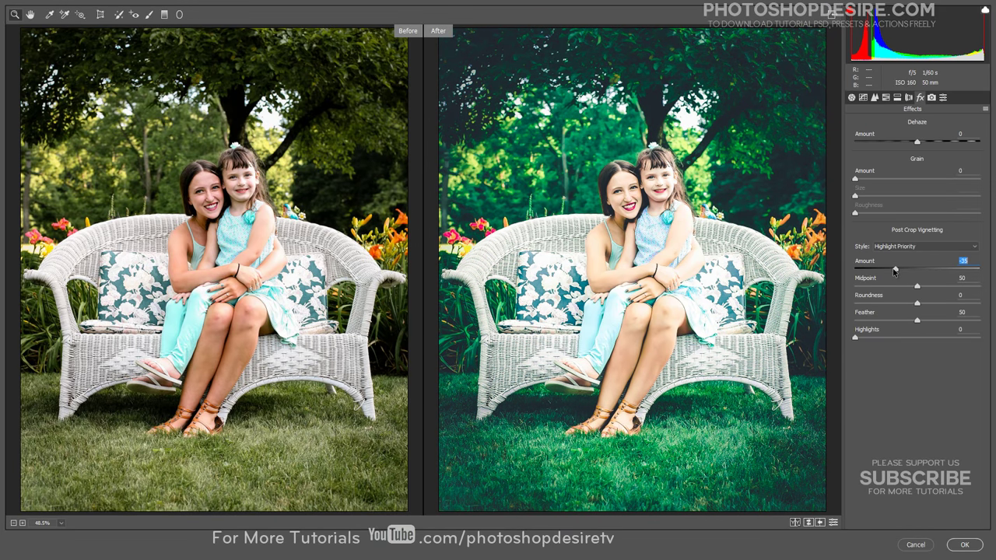
drag(917, 303, 927, 306)
drag(920, 318, 946, 323)
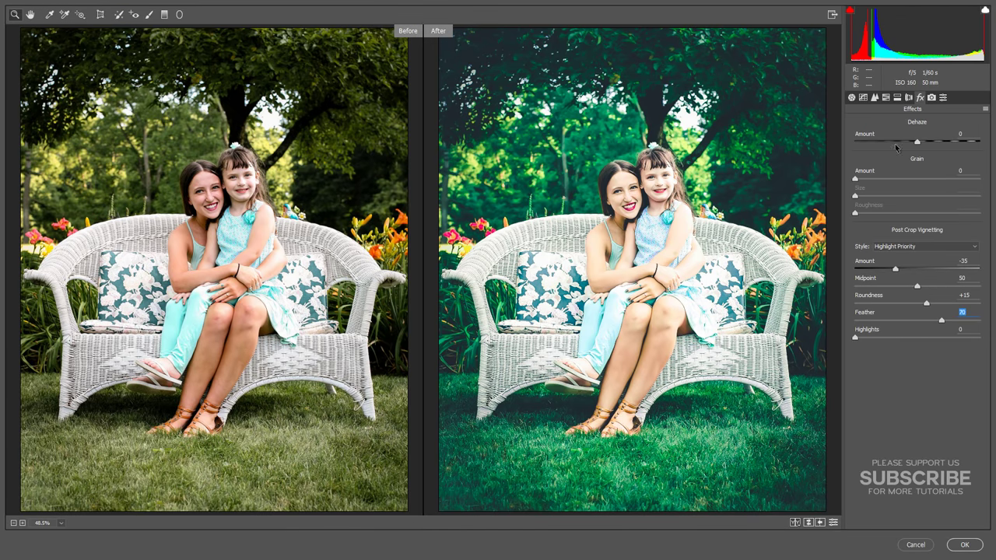
Step back through each Camera Raw panel, from Camera Calibration to Basic, to review the settings.
click(931, 97)
click(920, 98)
click(910, 98)
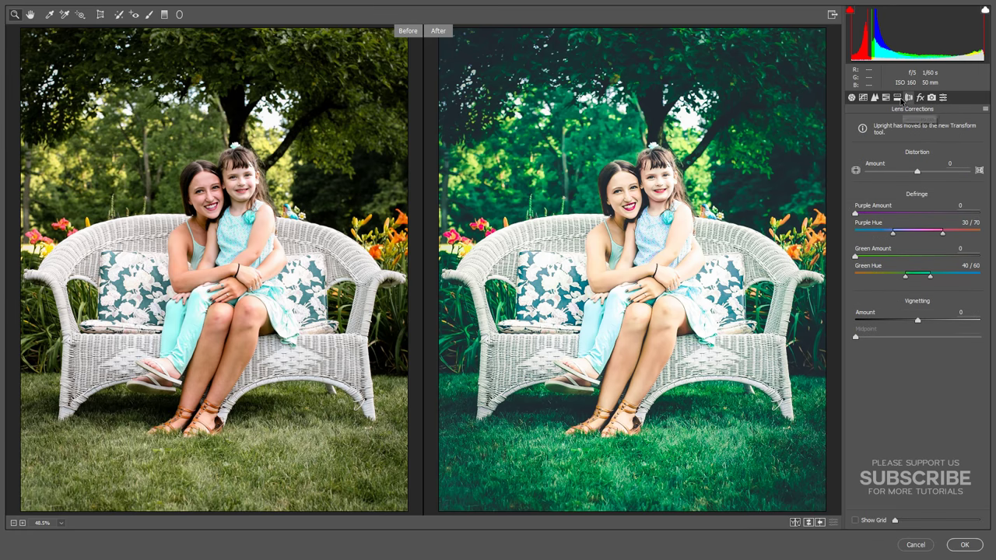
click(897, 97)
click(886, 97)
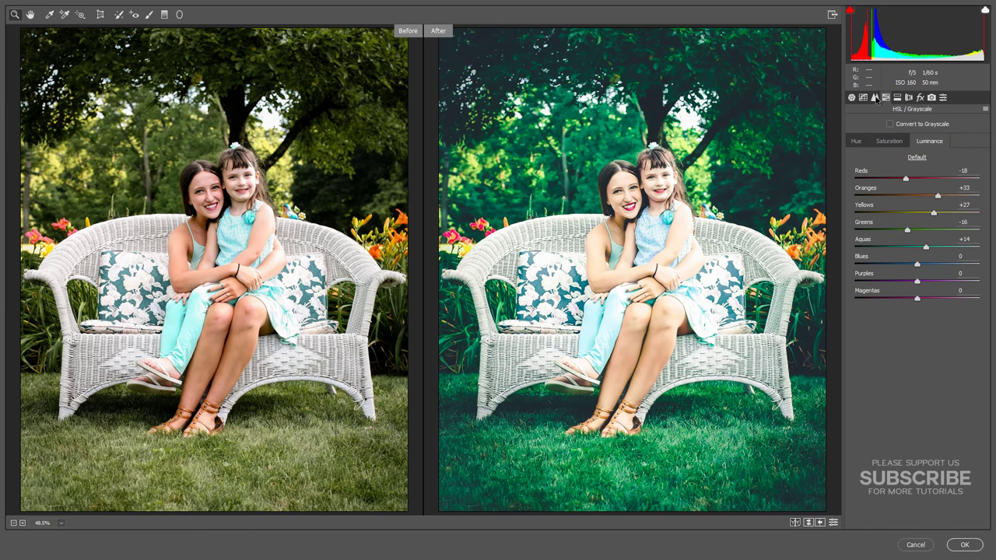
click(875, 98)
click(862, 98)
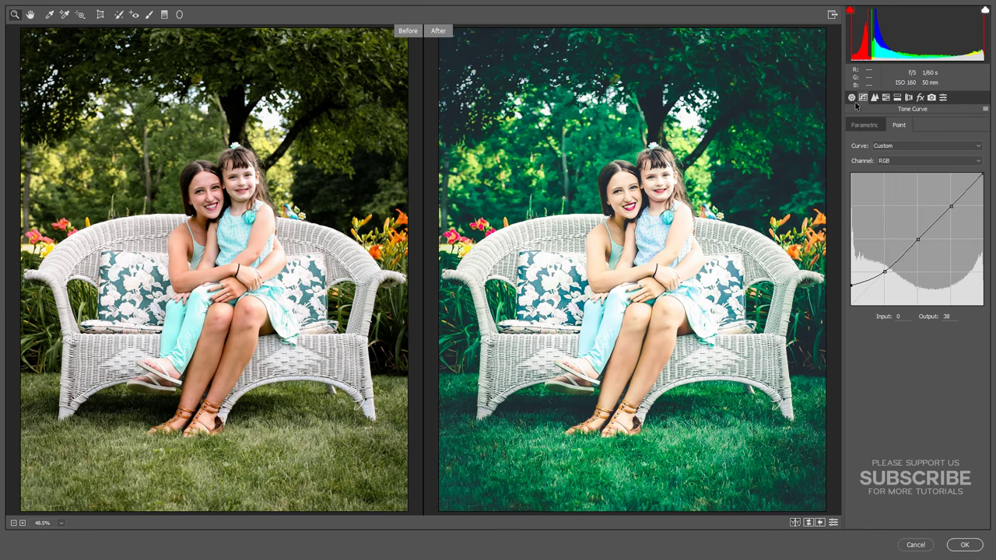
click(851, 98)
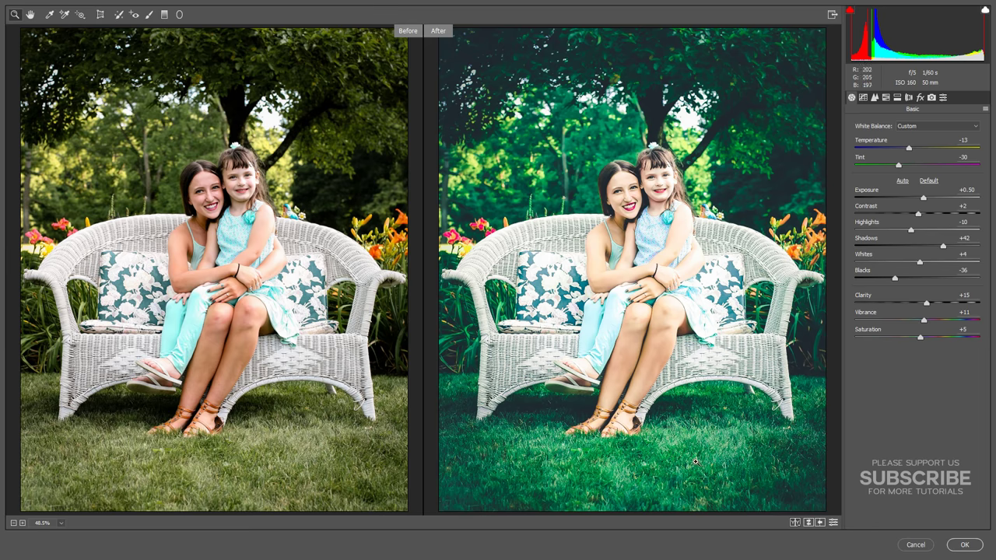
Cycle the preview through the Before/After layouts back to single view and show the Presets panel.
click(795, 523)
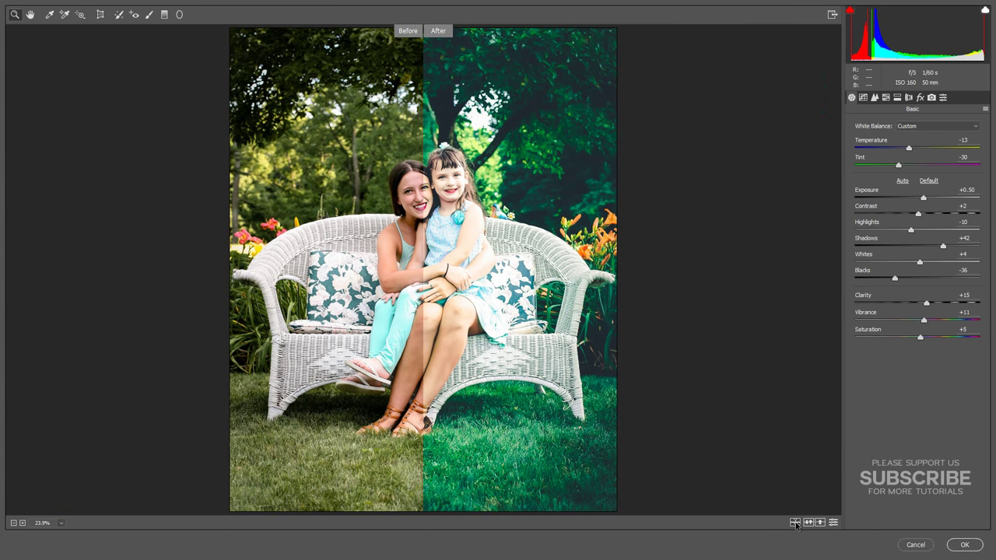
click(794, 523)
click(794, 523)
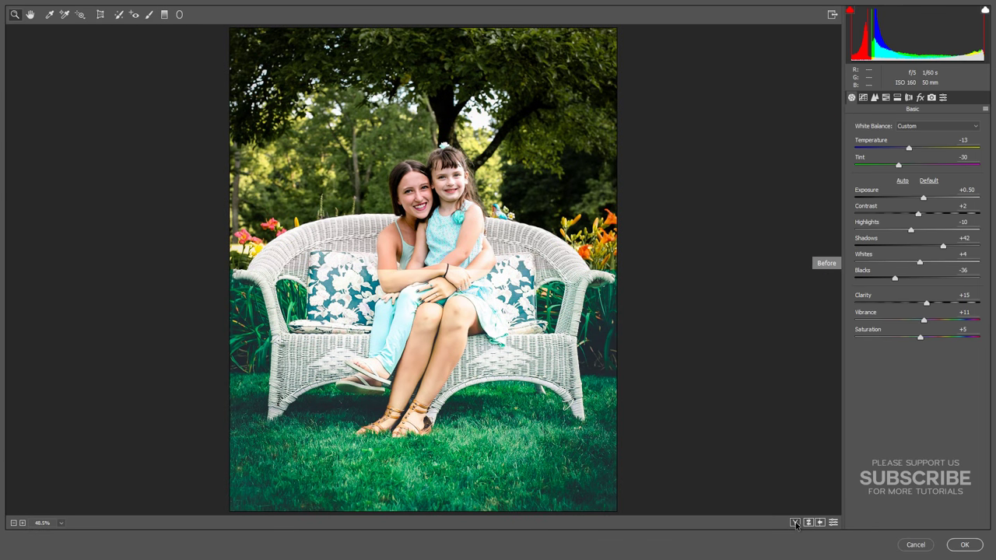
click(943, 97)
Save the current settings, with All Settings kept, as the preset 'PSDESIRE - DEEP GREEN OUTDOOR PORTRAITS'.
click(985, 109)
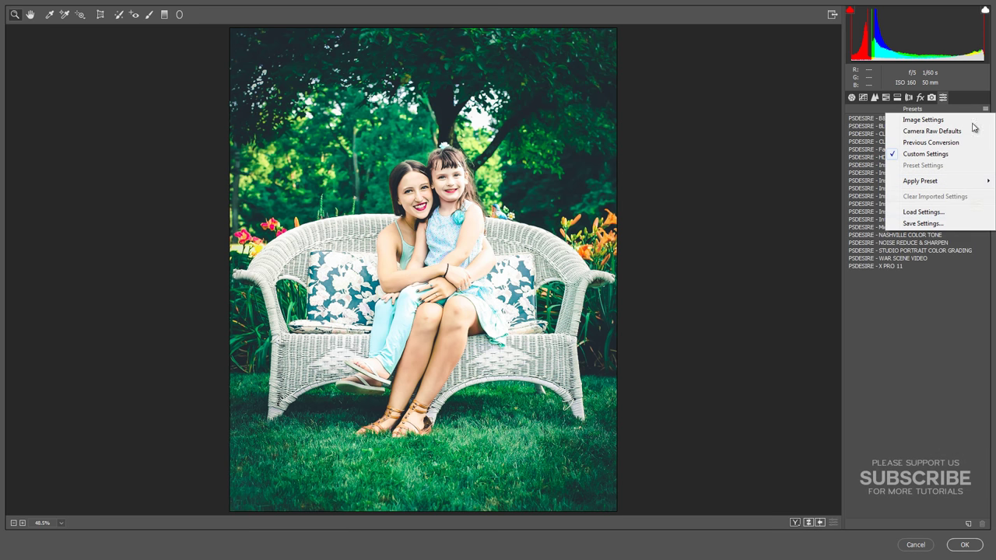
click(922, 224)
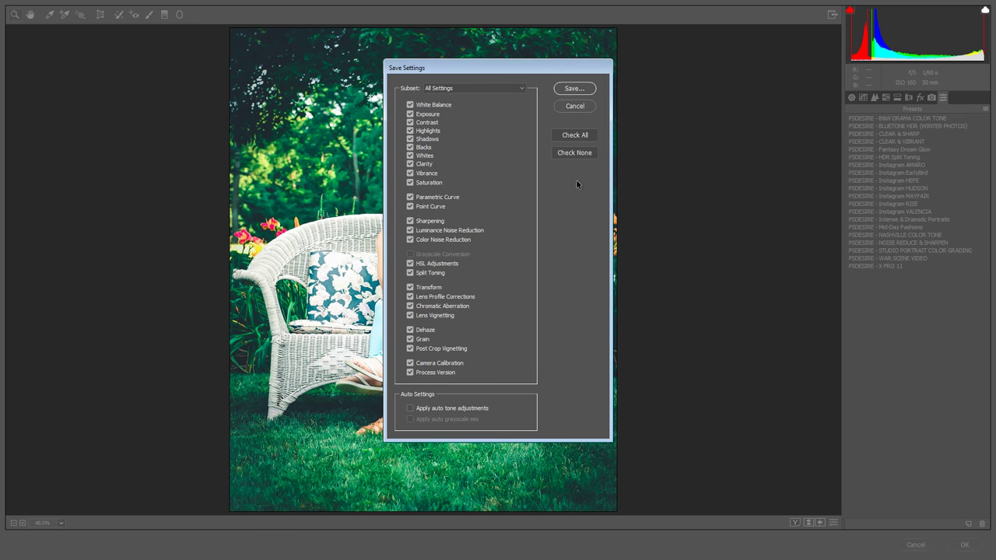
click(576, 89)
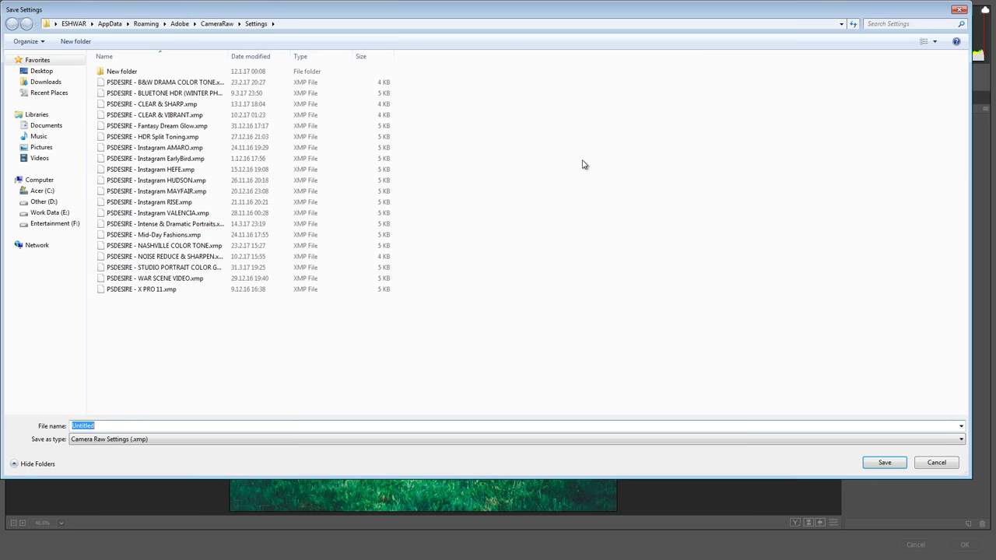
text(PSDESIRE - DEEP GREEN OUTDOOR PORTRAITS)
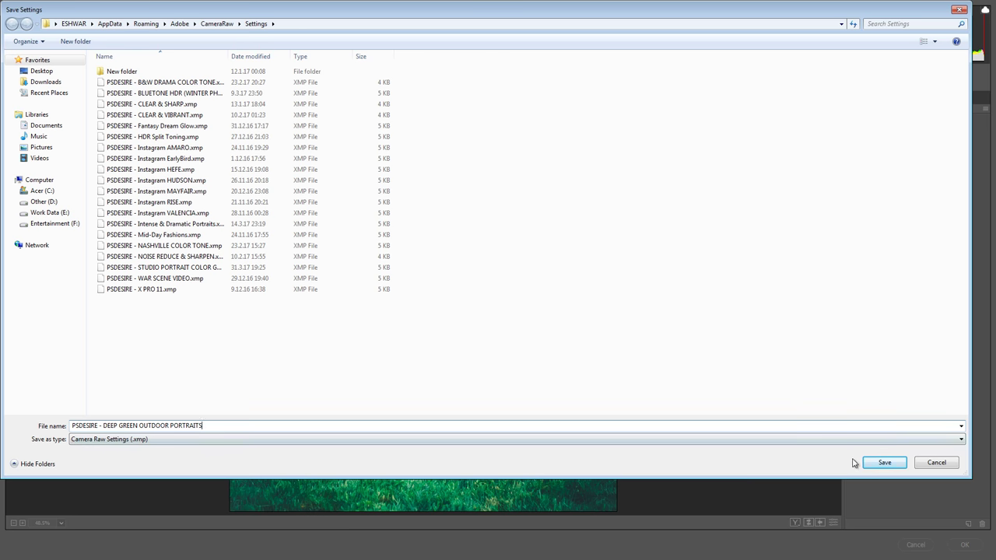
click(878, 462)
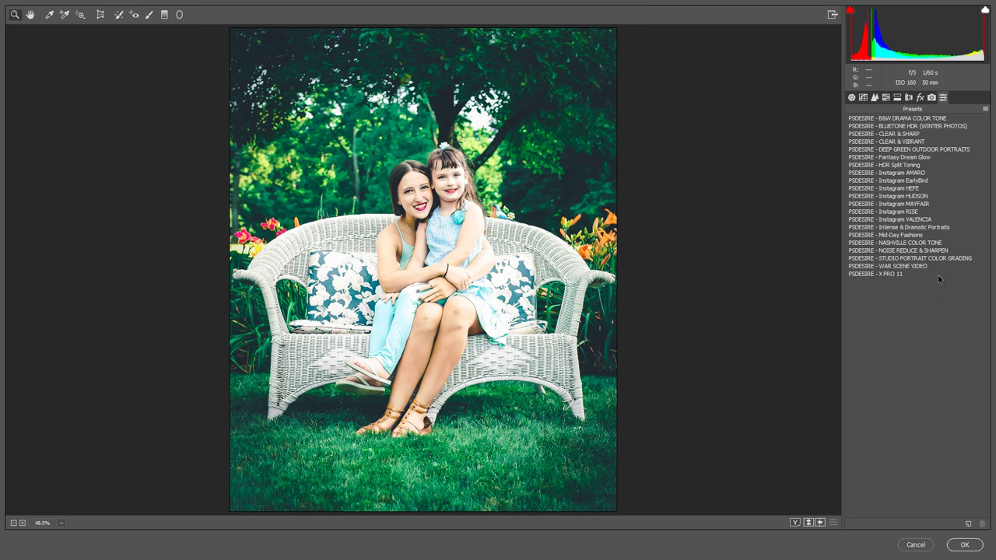
Reset the photo, reapply the DEEP GREEN OUTDOOR PORTRAITS preset, and commit the Camera Raw filter.
click(900, 146)
key(alt)
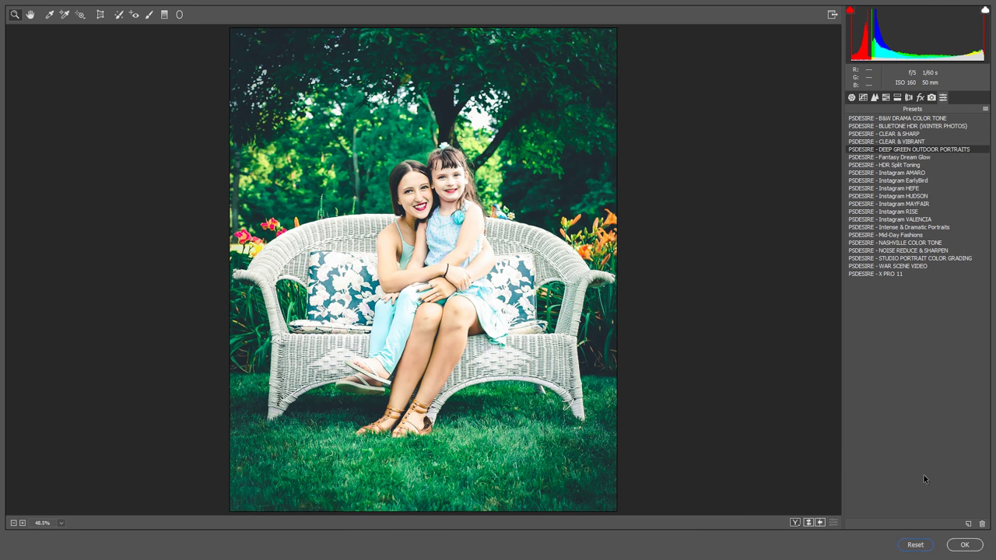
key(ctrl+z)
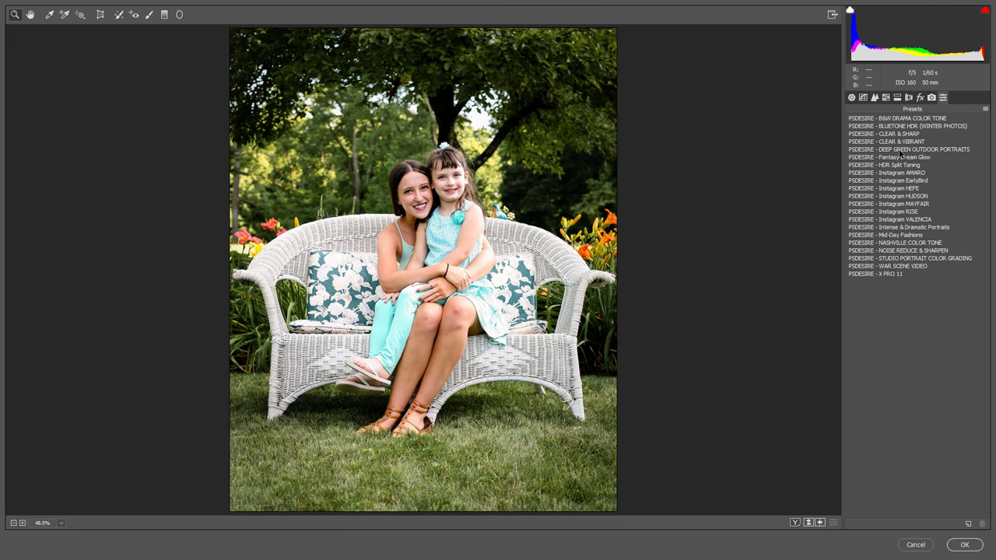
click(899, 150)
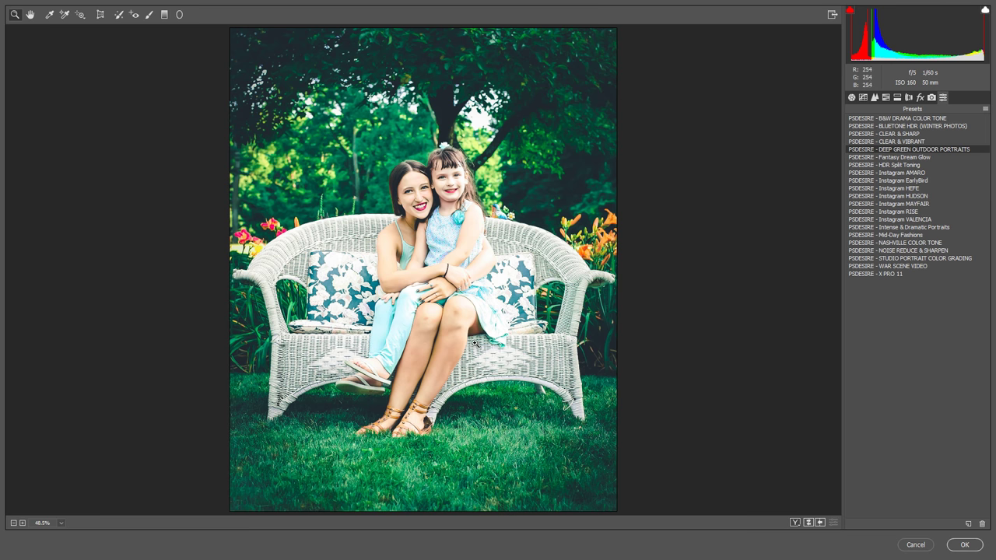
click(965, 545)
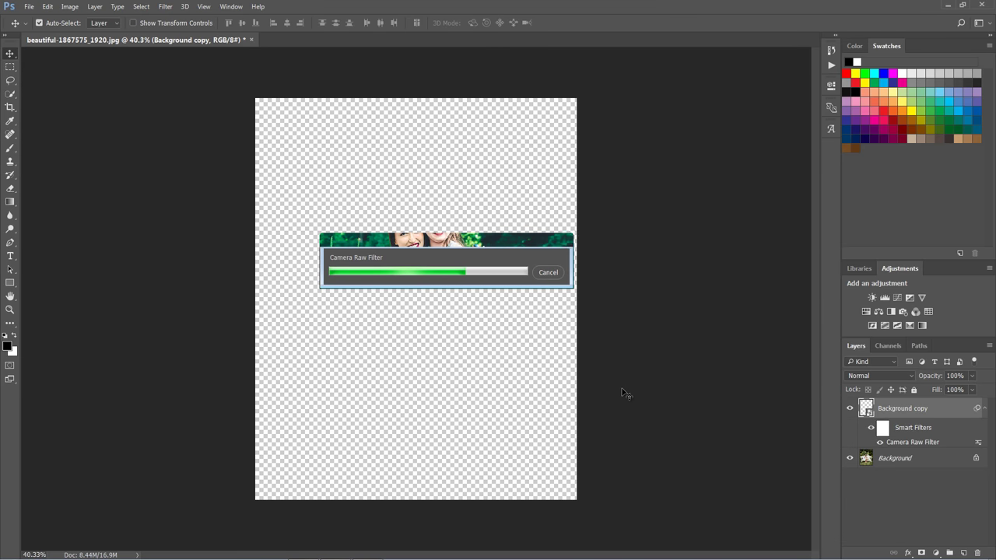
Toggle Background copy off and on to compare the teal-green grade with the original.
scroll(534, 308, up, 2)
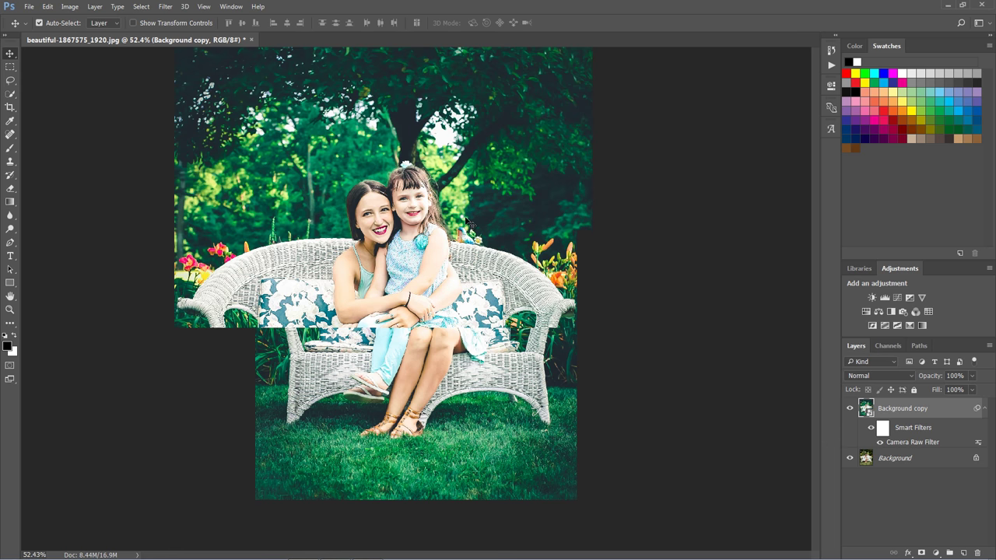
scroll(467, 222, up, 1)
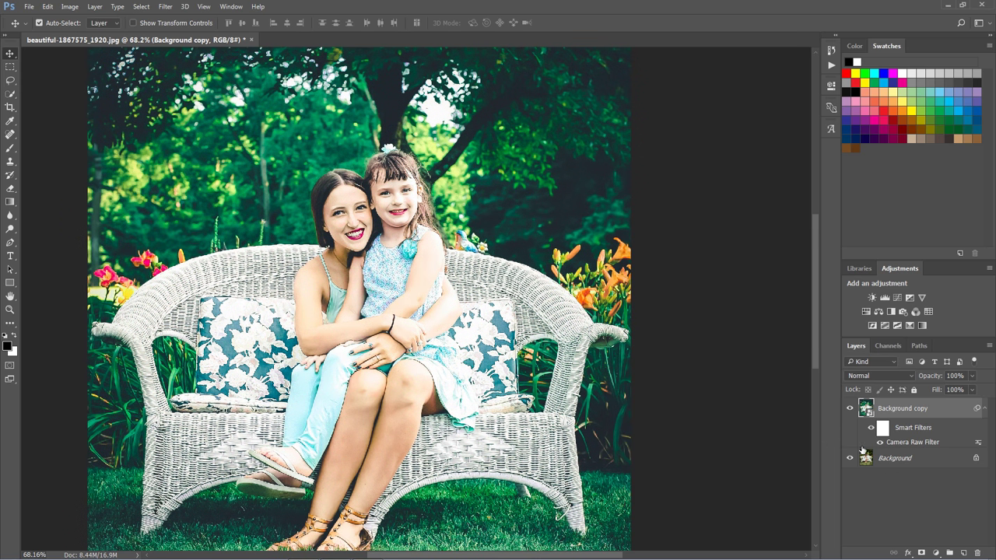
click(849, 408)
click(849, 409)
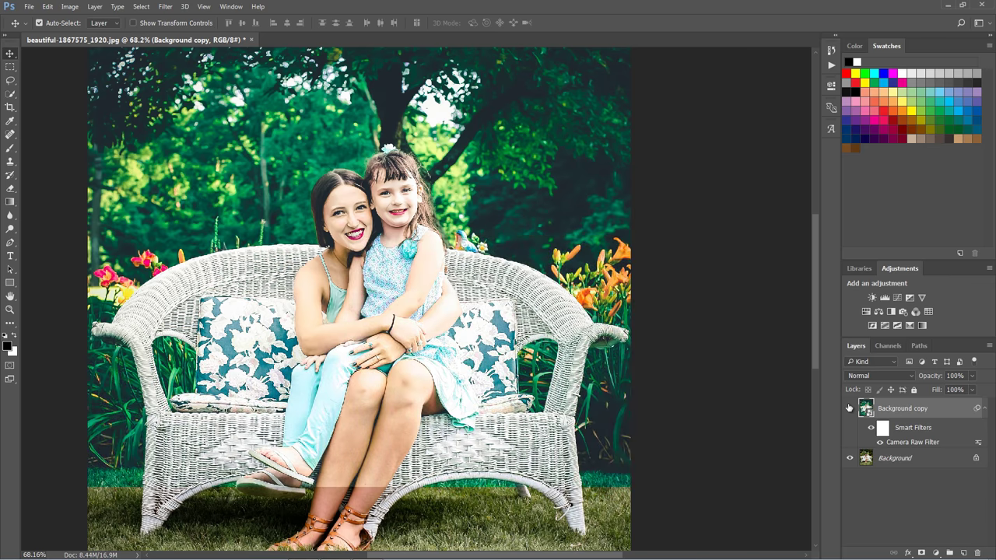
scroll(478, 280, down, 2)
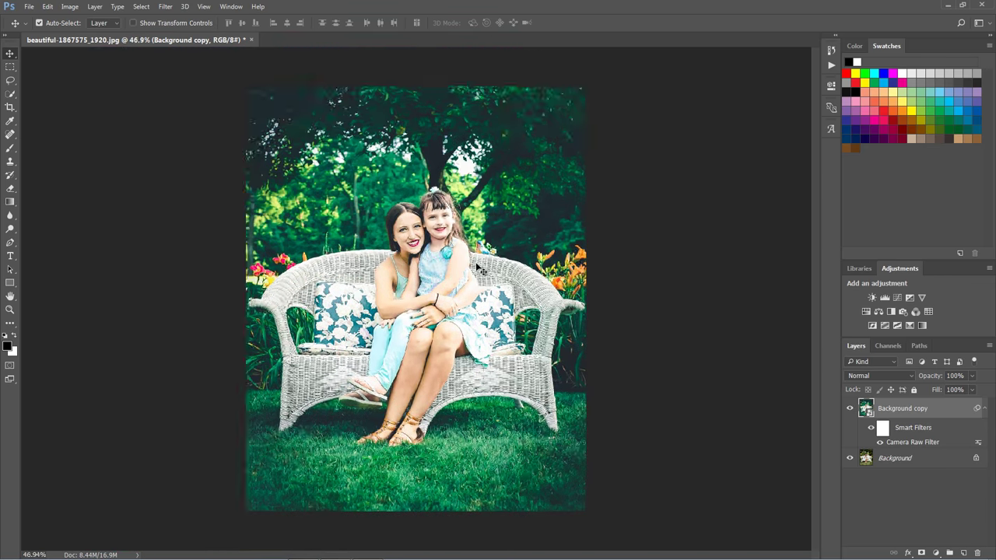
scroll(480, 269, up, 4)
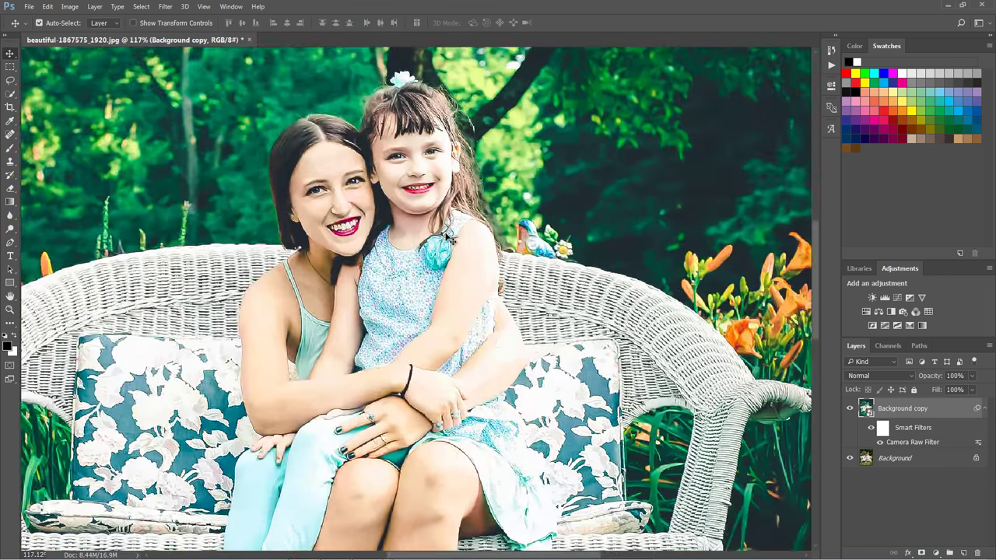